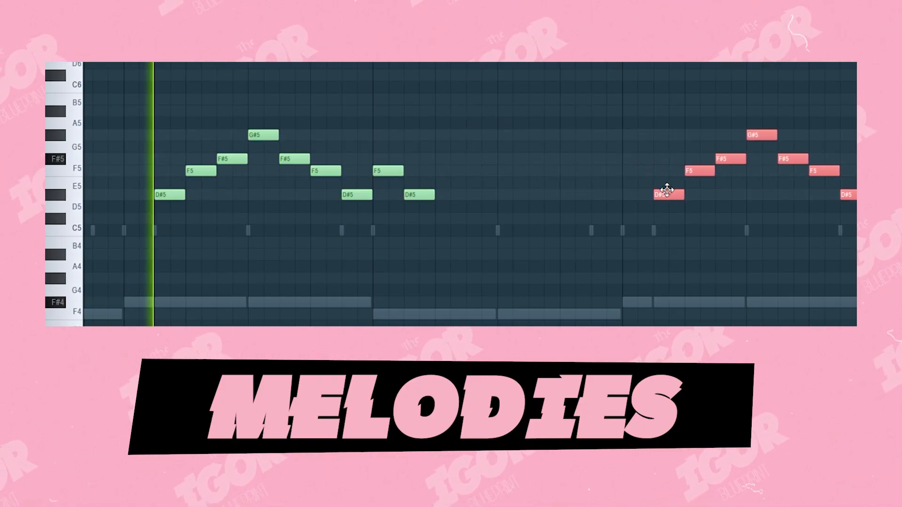
# Select the notes of the repeated melody phrase in the piano roll
pyautogui.scroll(-2, 640, 224)
pyautogui.moveTo(746, 106); pyautogui.dragTo(523, 212)
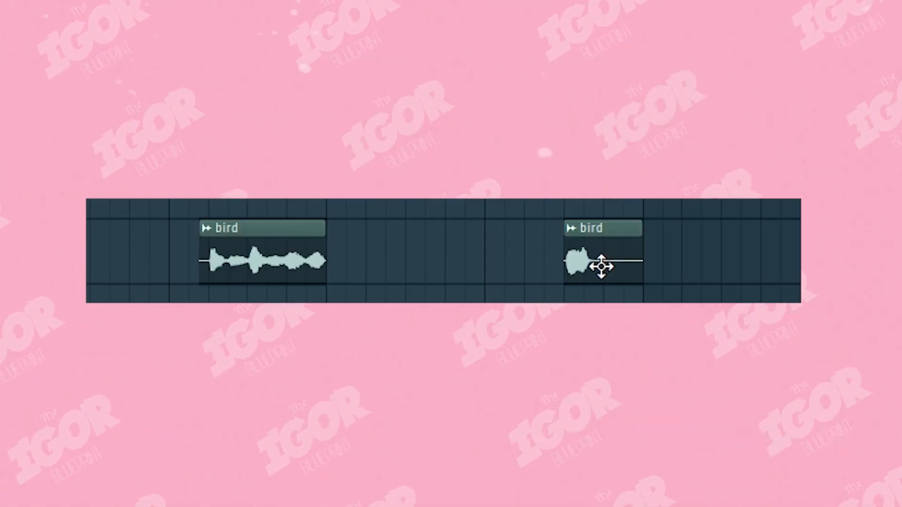
# Move the second bird clip slightly earlier on its playlist track
pyautogui.moveTo(598, 262); pyautogui.dragTo(566, 265)
pyautogui.moveTo(197, 214); pyautogui.dragTo(773, 281)
pyautogui.click(281, 297)
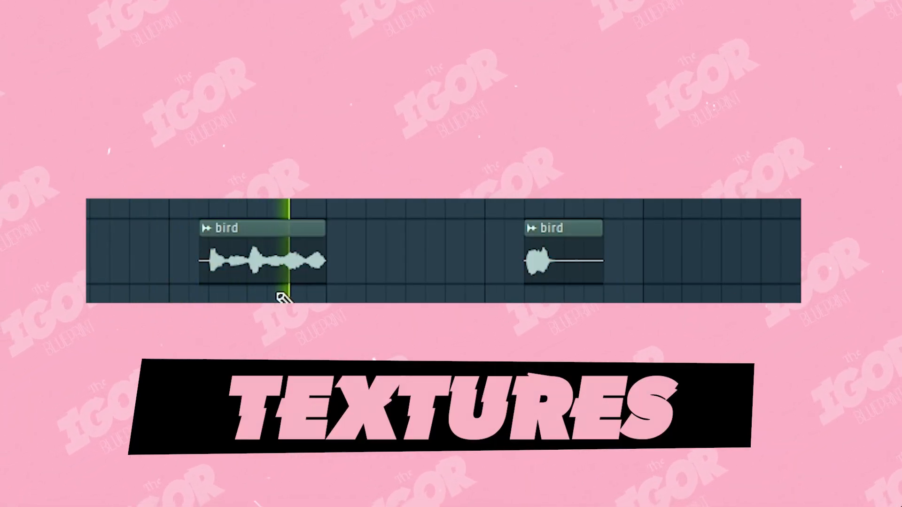
pyautogui.click(711, 259)
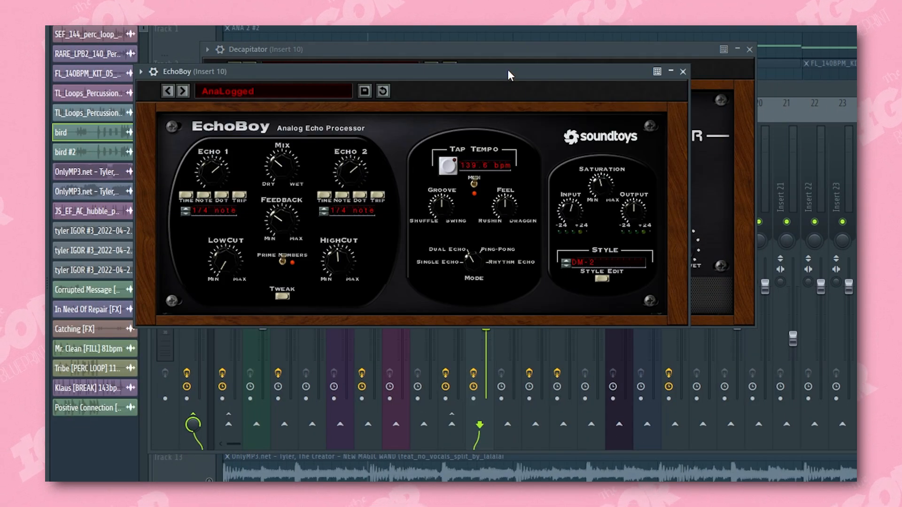
# Move the EchoBoy and ValhallaVintageVerb windows aside to inspect the effects loaded on Insert 10
pyautogui.moveTo(510, 75); pyautogui.dragTo(453, 168)
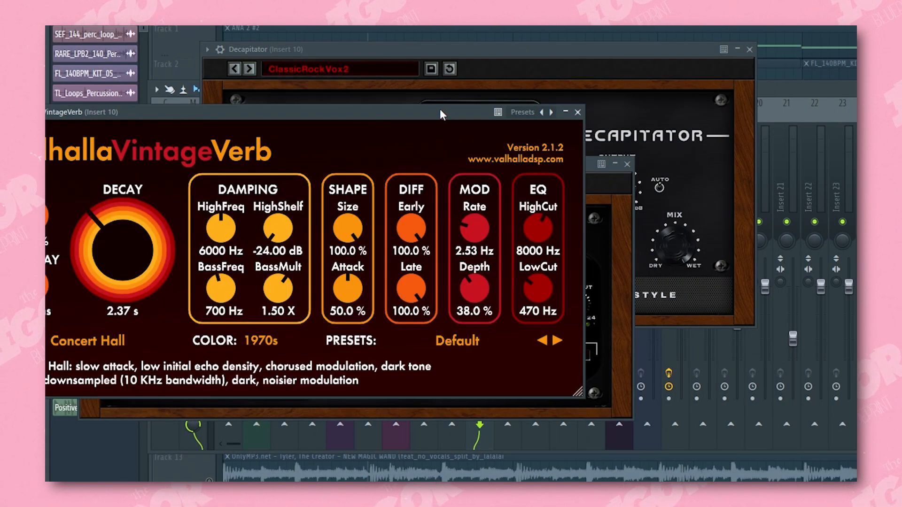
pyautogui.moveTo(441, 114); pyautogui.dragTo(697, 76)
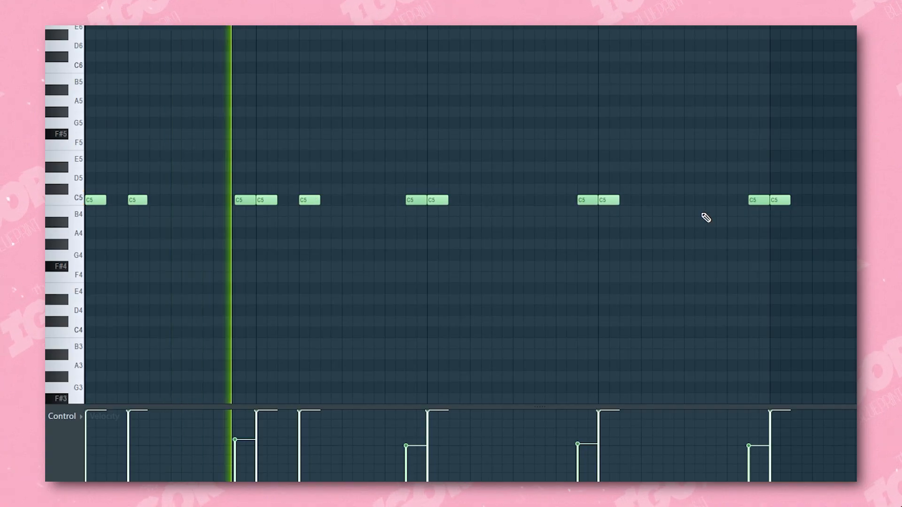
# Add a C5 note on the second beat of the fourth displayed bar
pyautogui.click(642, 200)
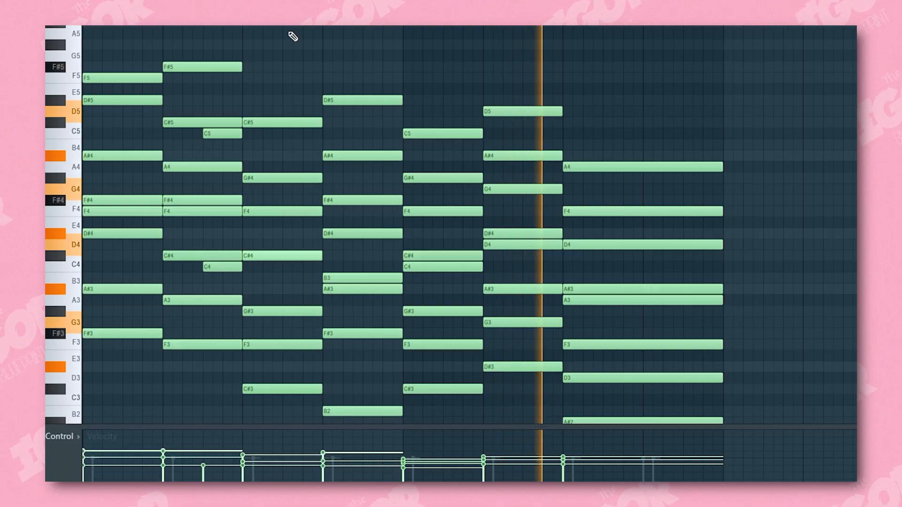
pyautogui.scroll(-1, 293, 37)
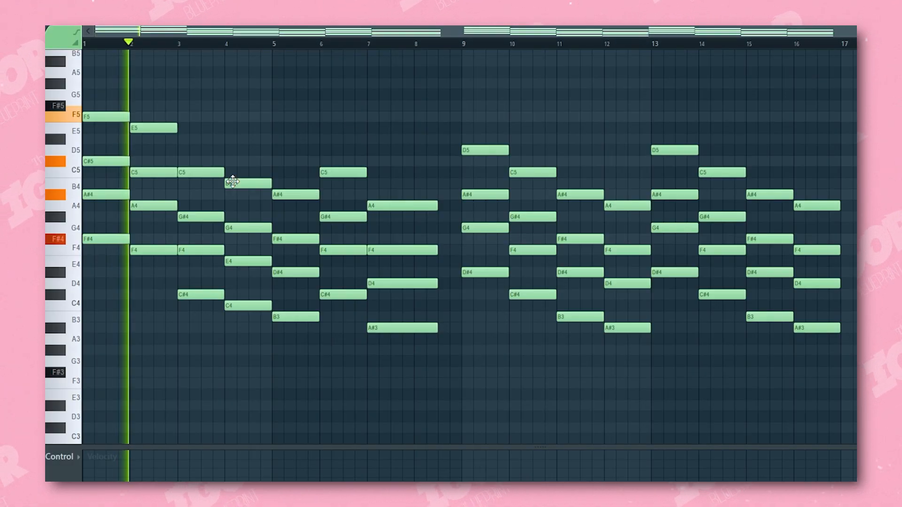
pyautogui.scroll(3, 227, 107)
pyautogui.scroll(-3, 150, 187)
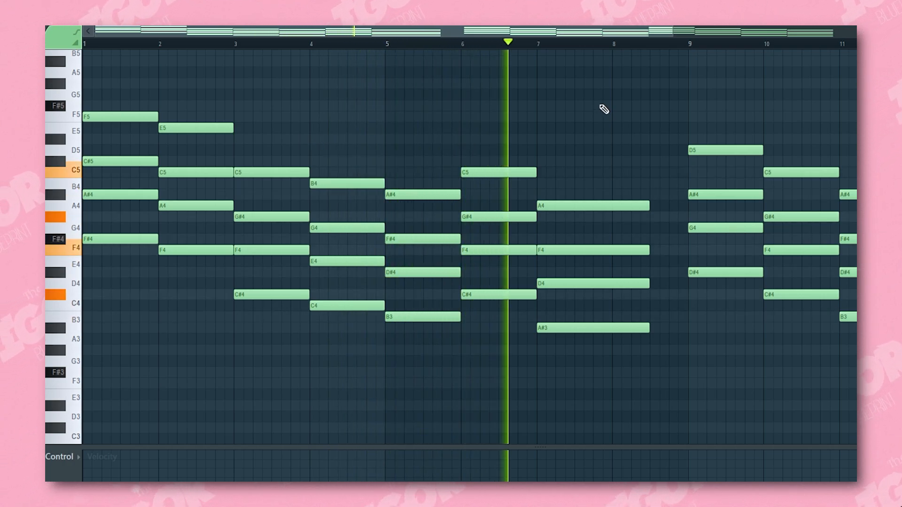
pyautogui.scroll(-2, 582, 120)
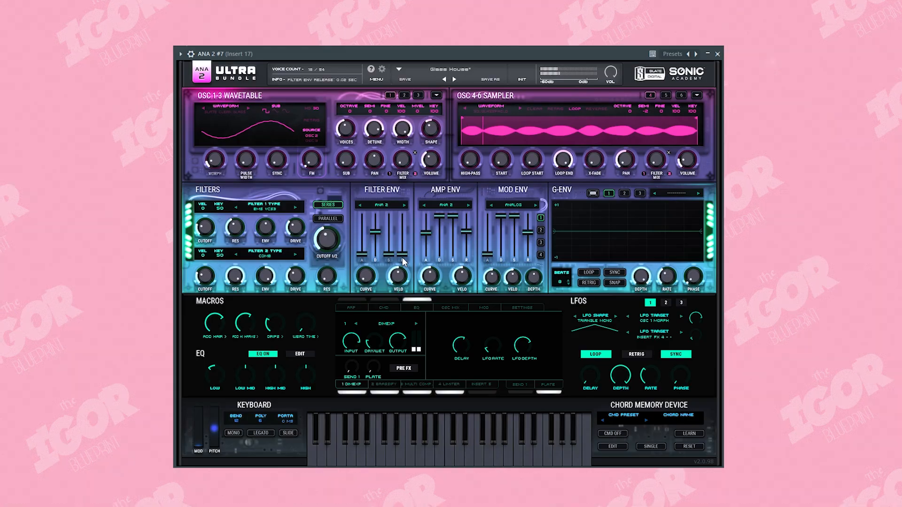
# Lower the filter envelope's decay in ANA 2 and the drive in Decapitator on Insert 17
pyautogui.moveTo(375, 233)
pyautogui.mouseDown()
pyautogui.moveTo(376, 254)
pyautogui.moveTo(375, 245)
pyautogui.mouseUp()
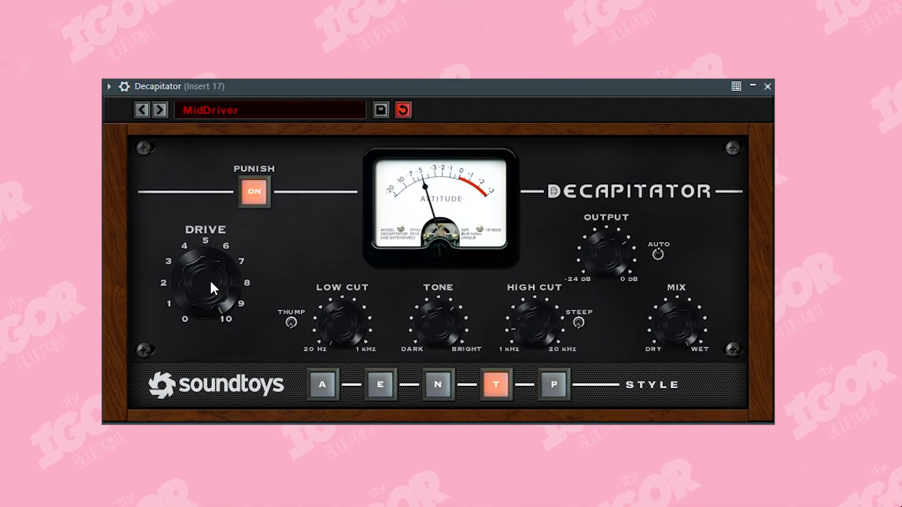
pyautogui.moveTo(210, 280); pyautogui.dragTo(200, 308)
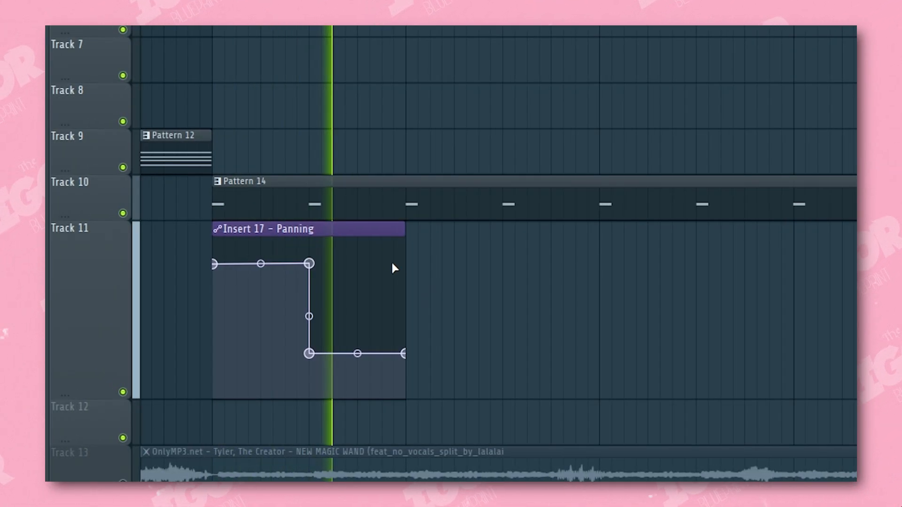
# Place a second Insert 17 - Panning automation clip directly after the first on Track 11
pyautogui.press('space')
pyautogui.click(384, 234)
pyautogui.moveTo(446, 241); pyautogui.dragTo(405, 241)
pyautogui.scroll(-2, 531, 256)
# Duplicate the pair of Insert 17 - Panning clips three times along Track 11
pyautogui.moveTo(570, 265); pyautogui.dragTo(355, 291)
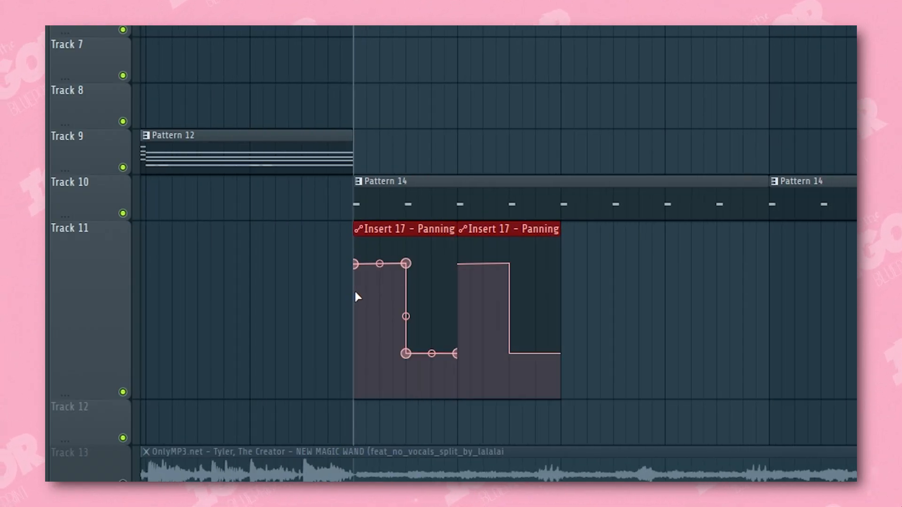
pyautogui.scroll(-3, 355, 296)
pyautogui.hotkey('ctrl', 'b')
pyautogui.hotkey('ctrl', 'b')
pyautogui.hotkey('ctrl', 'b')
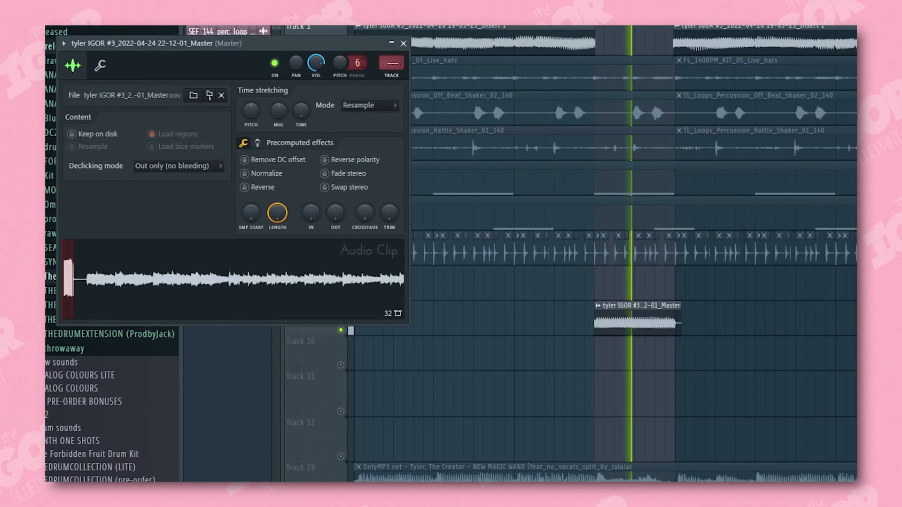
# Set the tyler IGOR #3 audio clip's time-stretching mode to Stretch and create an automation clip for its pitch
pyautogui.click(353, 106)
pyautogui.click(354, 109)
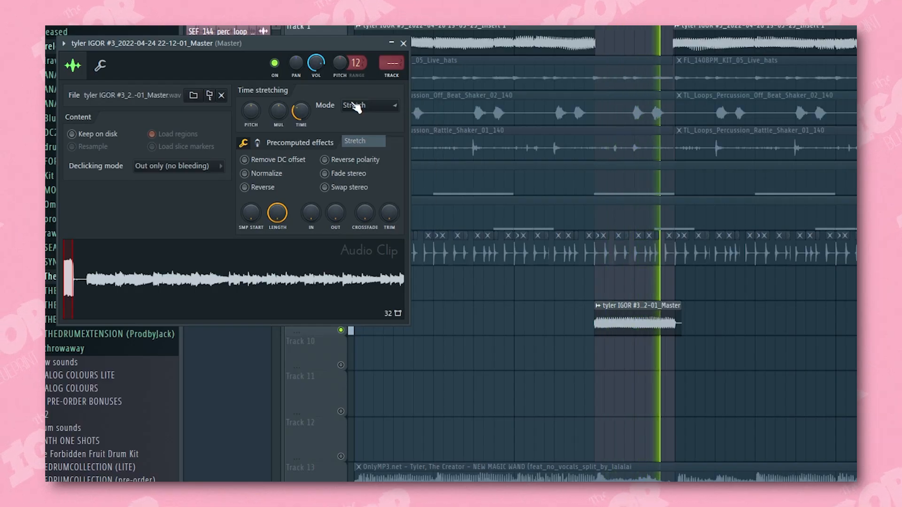
pyautogui.rightClick(337, 69)
pyautogui.click(369, 158)
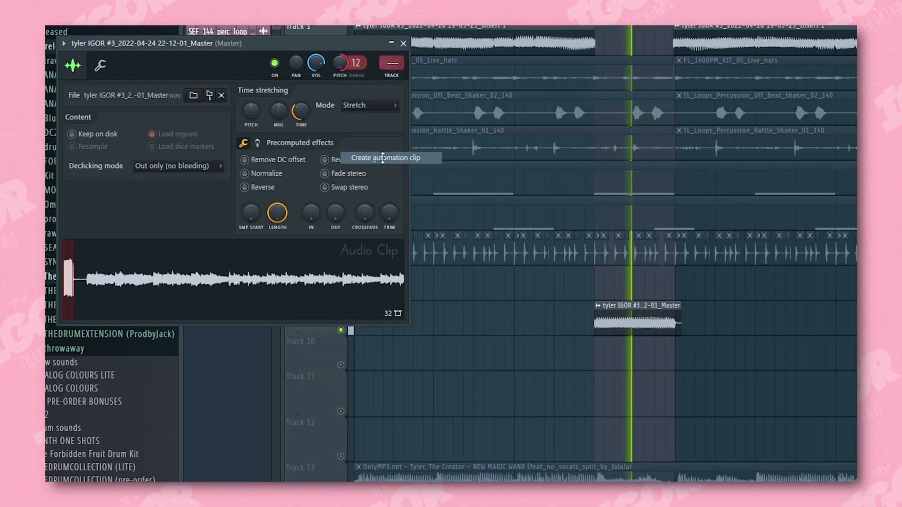
pyautogui.click(403, 43)
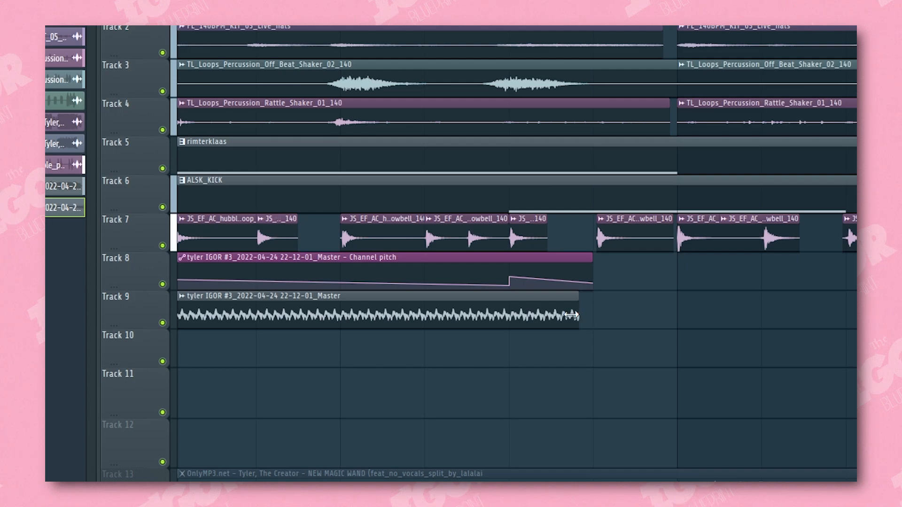
# Trim the end of the tyler IGOR #3 audio clip on Track 9 slightly shorter and play the arrangement
pyautogui.moveTo(572, 315); pyautogui.dragTo(541, 315)
pyautogui.press('space')
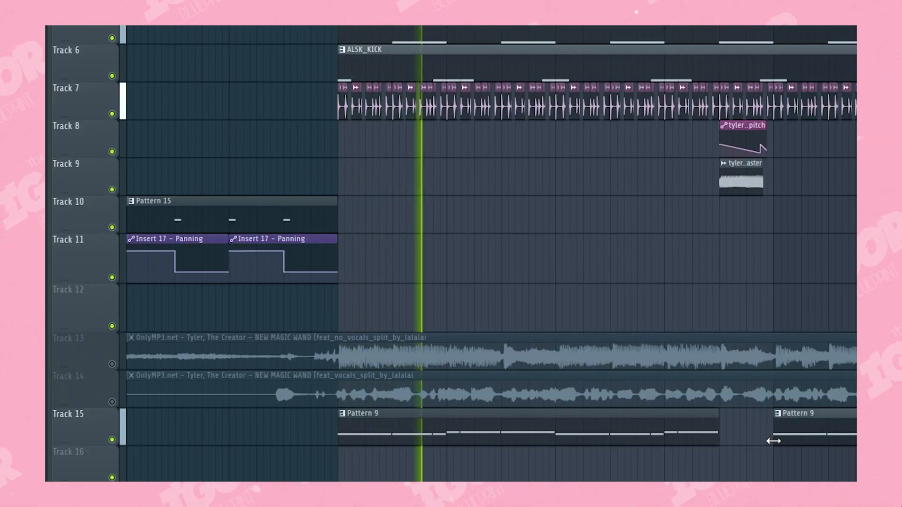
# Extend the first Pattern 9 clip on Track 15 to the start of the next Pattern 9 clip
pyautogui.moveTo(718, 427); pyautogui.dragTo(778, 442)
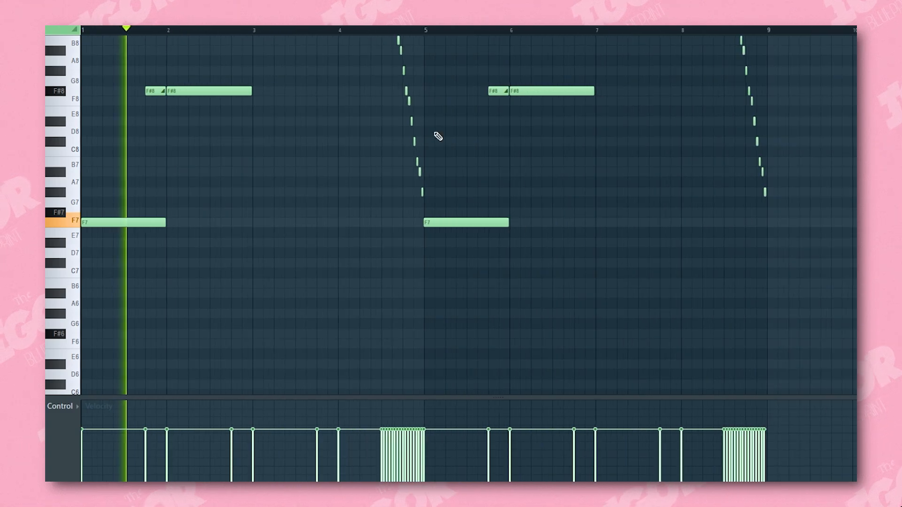
# Lower the two F9 notes around bar 7 by one octave to F8
pyautogui.scroll(2, 497, 227)
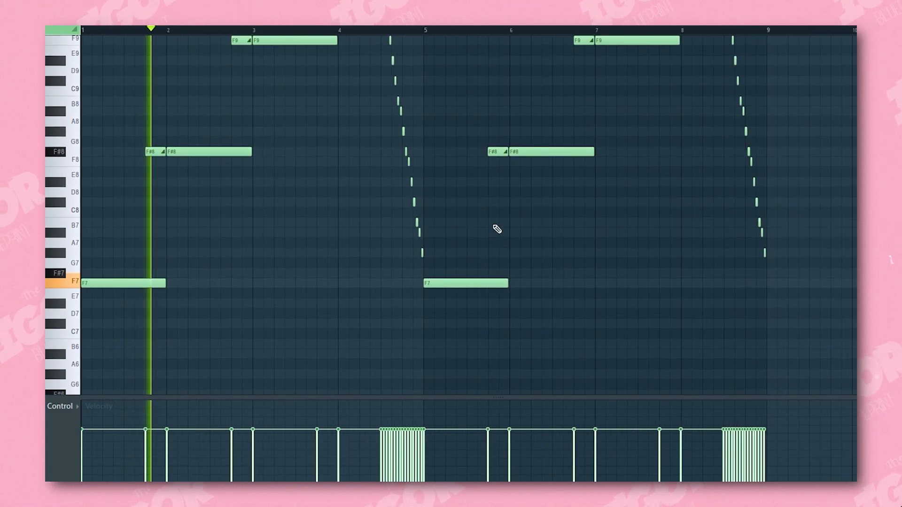
pyautogui.scroll(3, 500, 264)
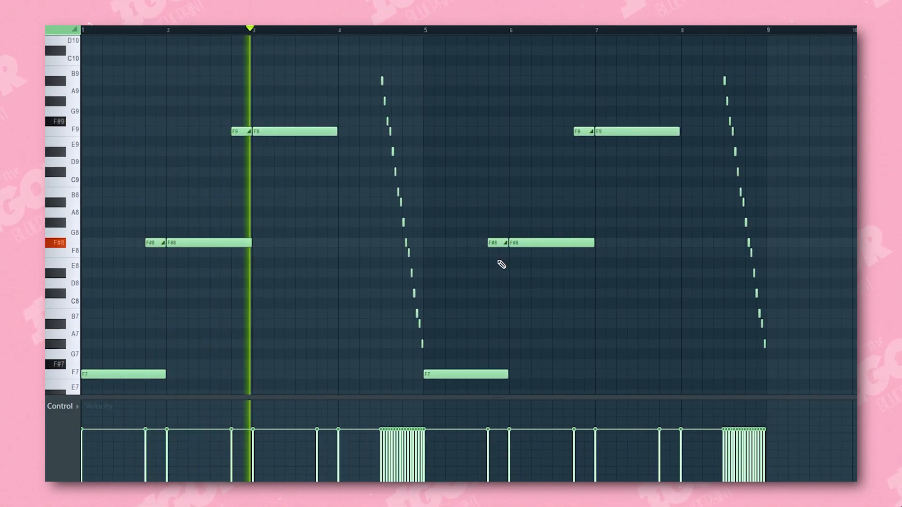
pyautogui.scroll(2, 498, 277)
pyautogui.scroll(-3, 501, 276)
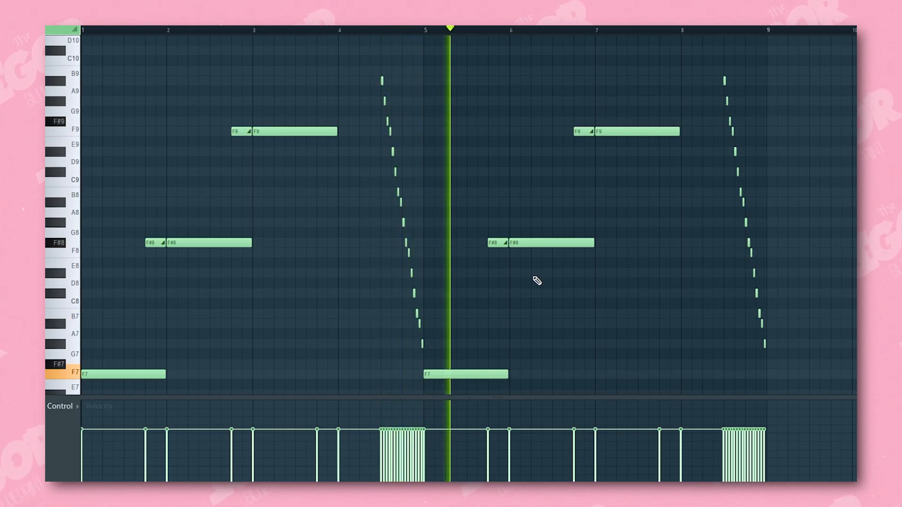
pyautogui.scroll(-2, 538, 282)
pyautogui.moveTo(581, 88); pyautogui.dragTo(649, 137)
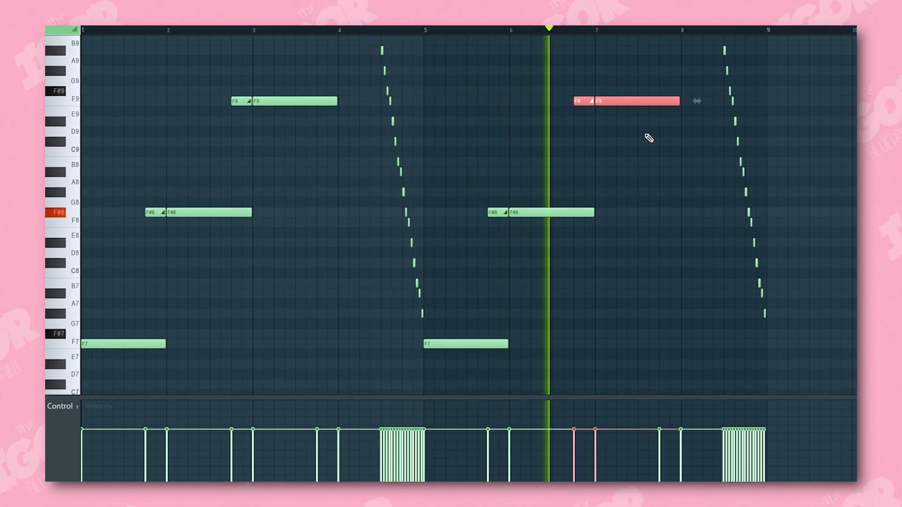
pyautogui.hotkey('ctrl', 'Down')
pyautogui.hotkey('ctrl', 'Down')
pyautogui.hotkey('ctrl', 'Up')
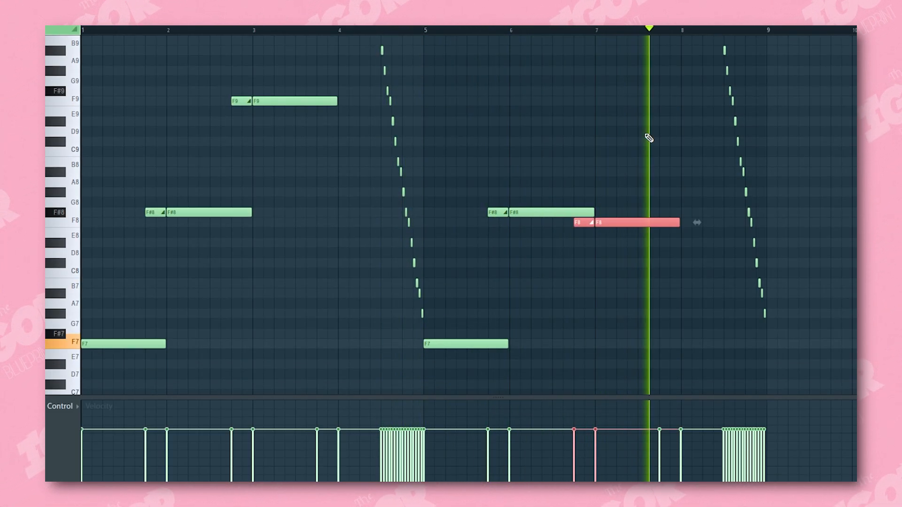
# Lower the two F#10 notes around bar 8 by two octaves
pyautogui.scroll(4, 708, 227)
pyautogui.scroll(1, 709, 227)
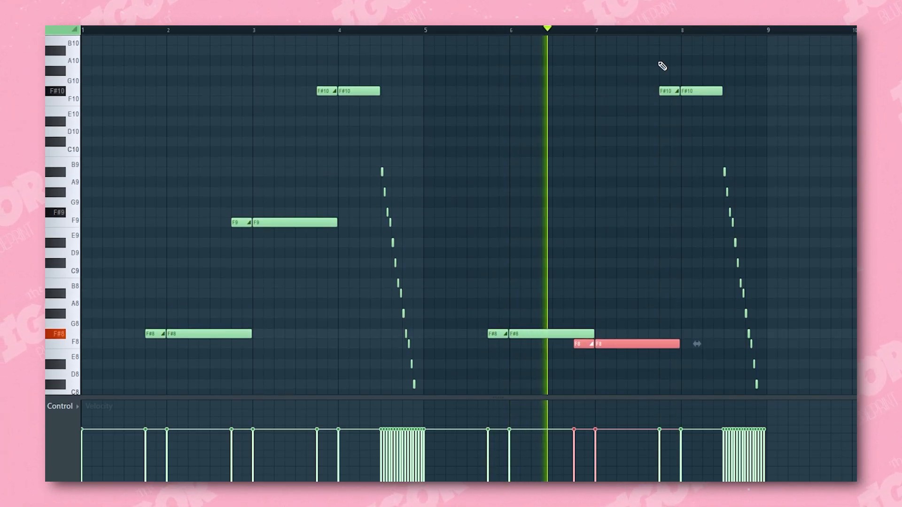
pyautogui.moveTo(663, 64); pyautogui.dragTo(747, 155)
pyautogui.hotkey('ctrl', 'Down')
pyautogui.hotkey('ctrl', 'Down')
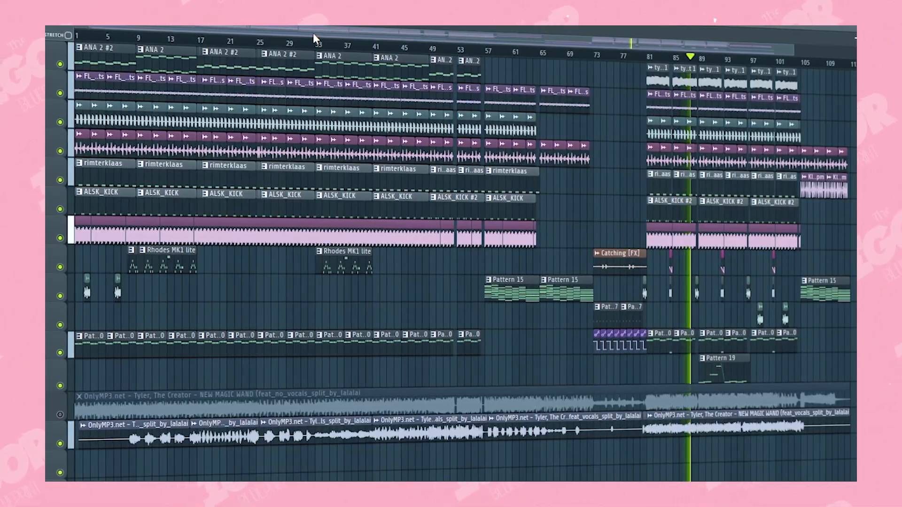
pyautogui.moveTo(311, 30); pyautogui.dragTo(423, 34)
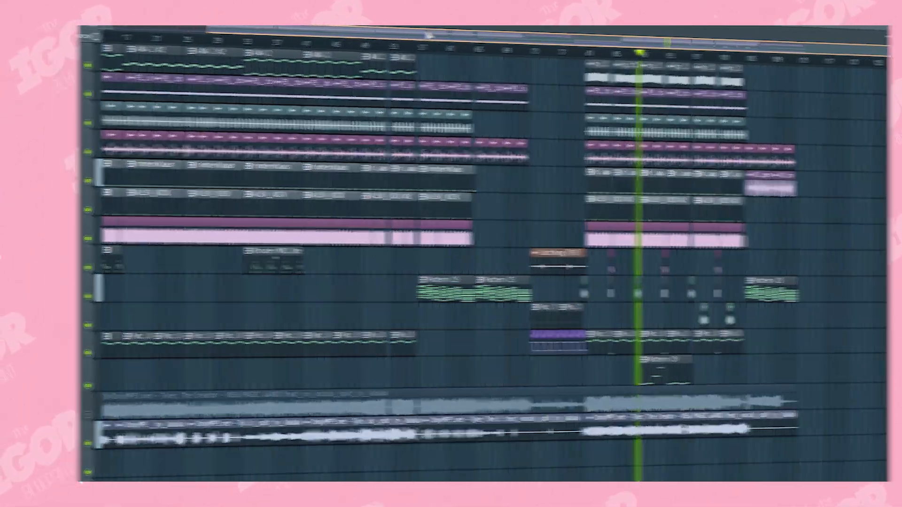